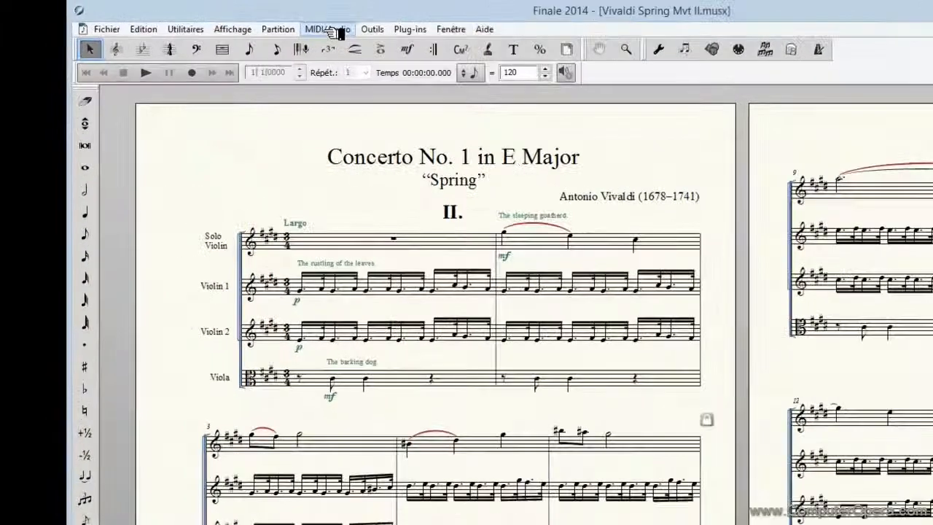
- Test the audio output in the audio device configuration and accept the existing settings
left_click(246, 22)
mouse_move(372, 40)
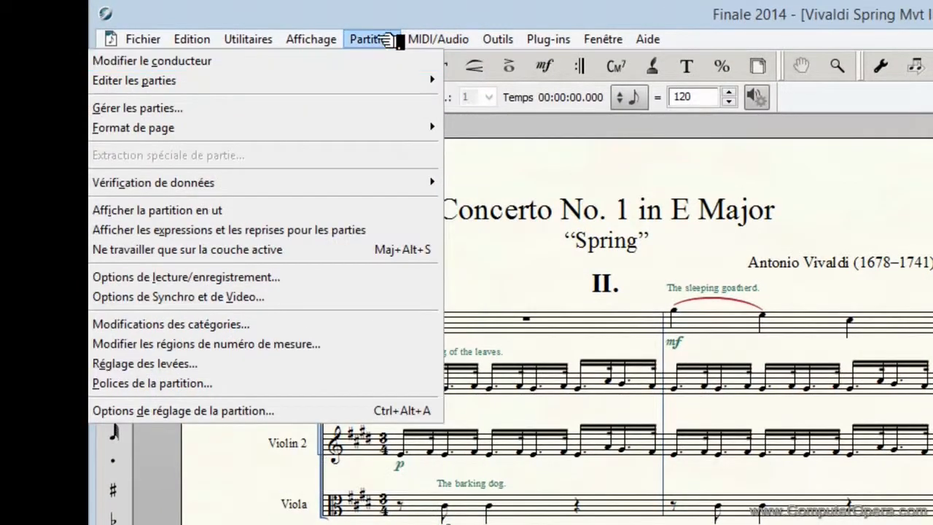
mouse_move(470, 38)
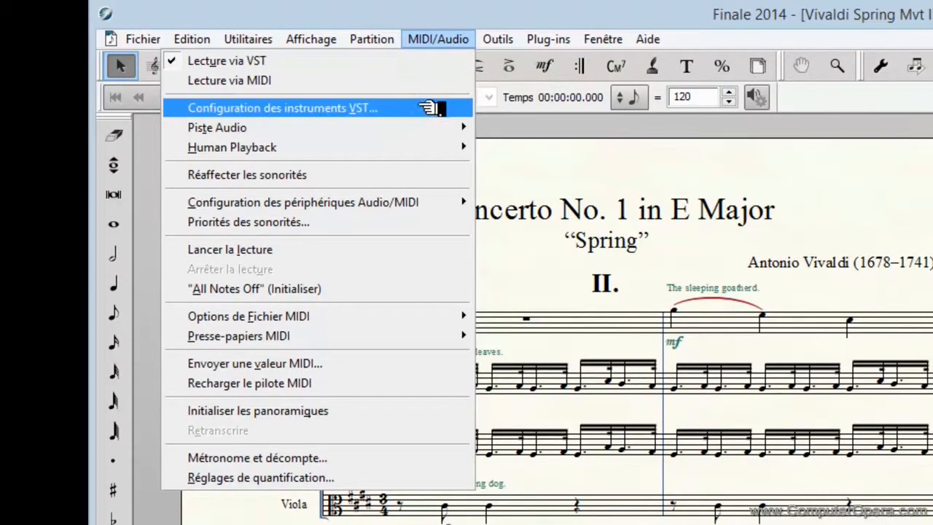
mouse_move(417, 202)
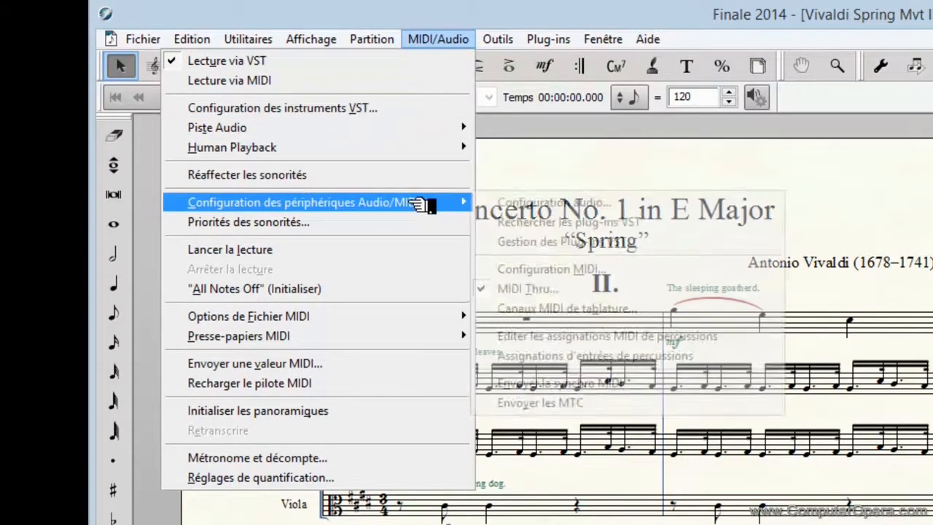
left_click(524, 204)
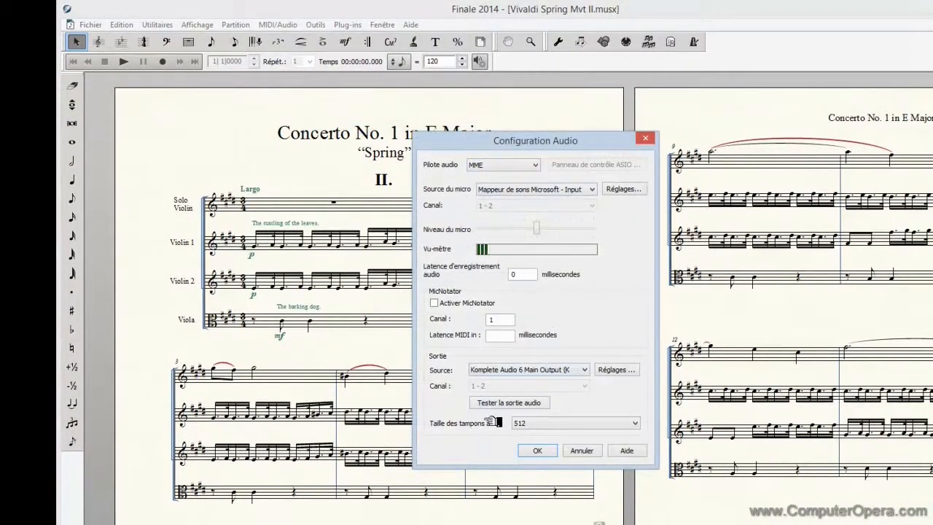
left_click(540, 405)
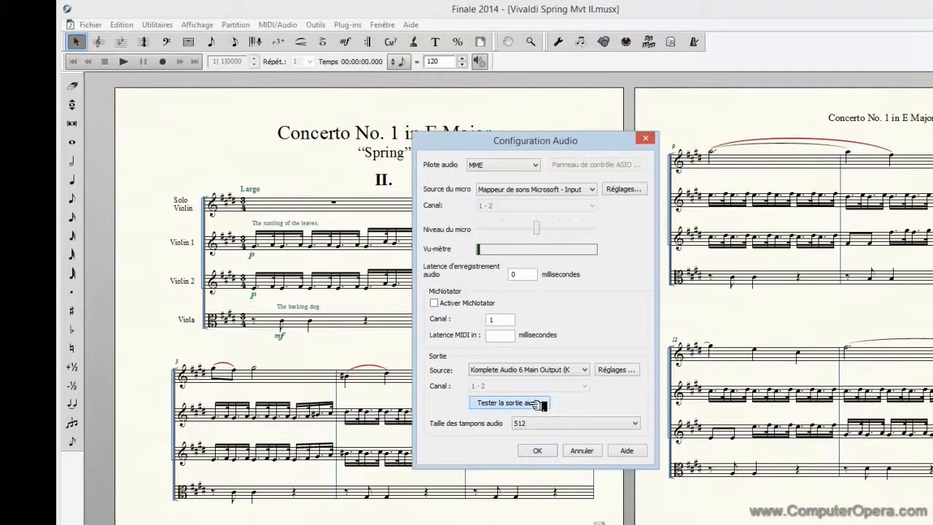
left_click(553, 451)
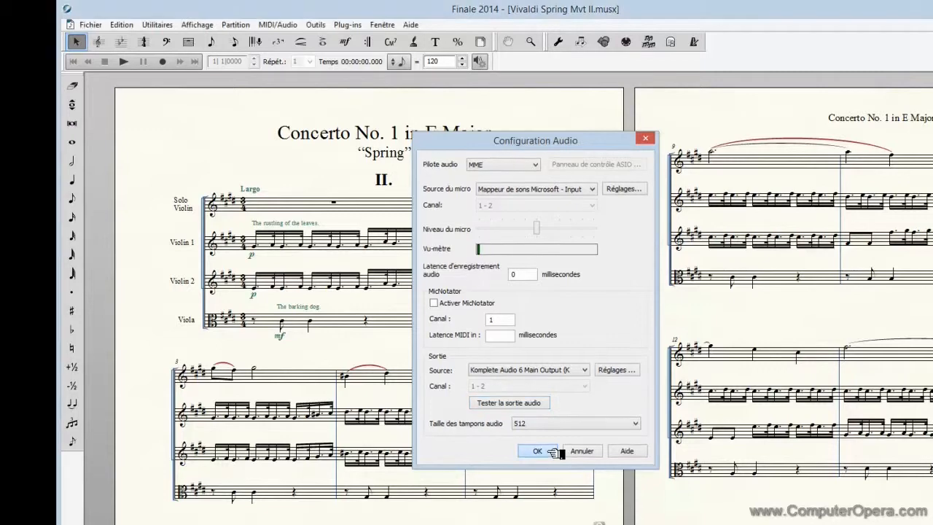
- Review the list of VST plug-in folders in the audio/MIDI device configuration and close it
left_click(291, 27)
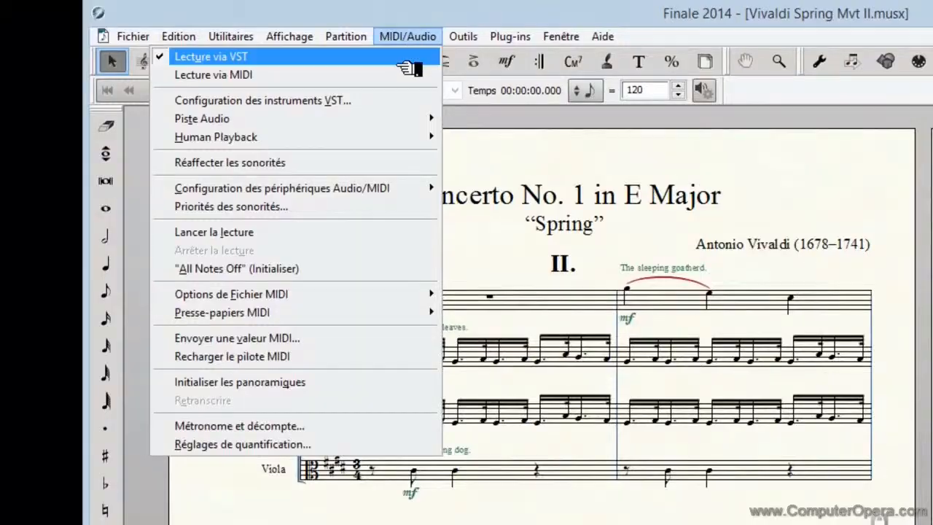
mouse_move(259, 128)
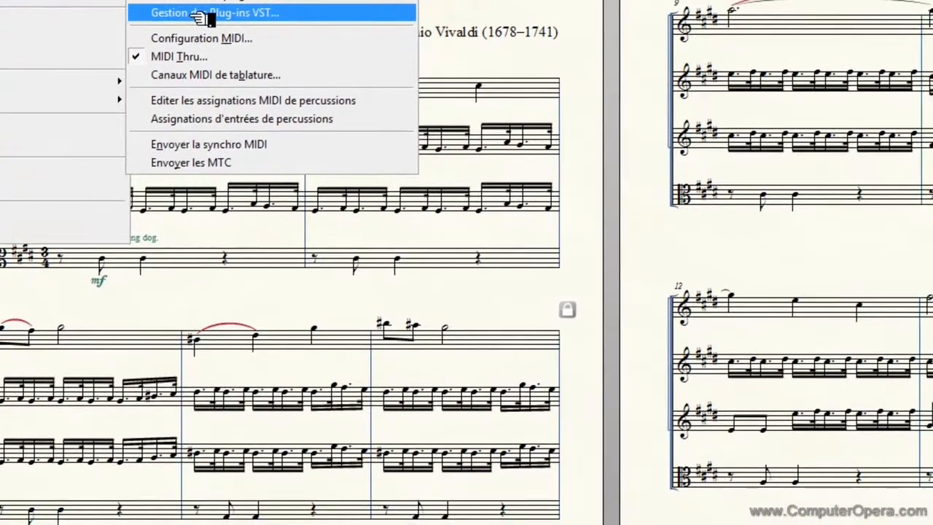
left_click(513, 225)
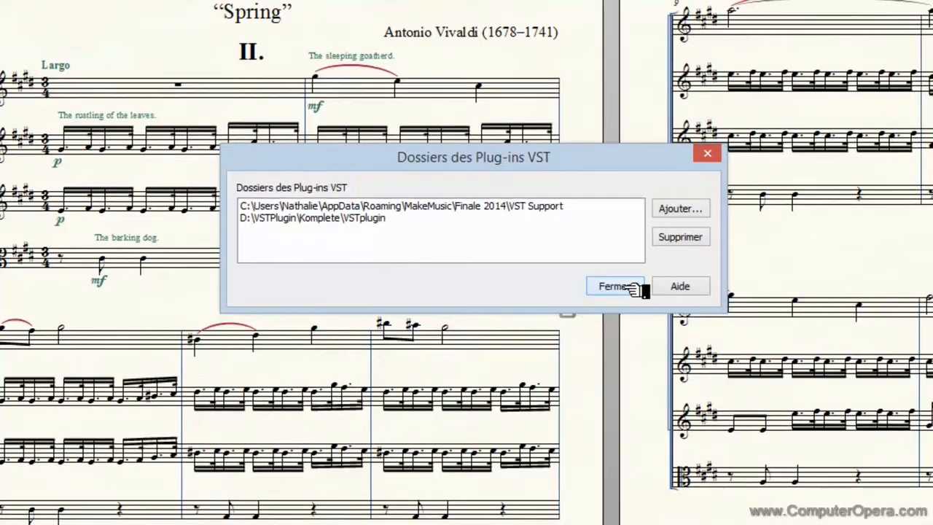
left_click(633, 285)
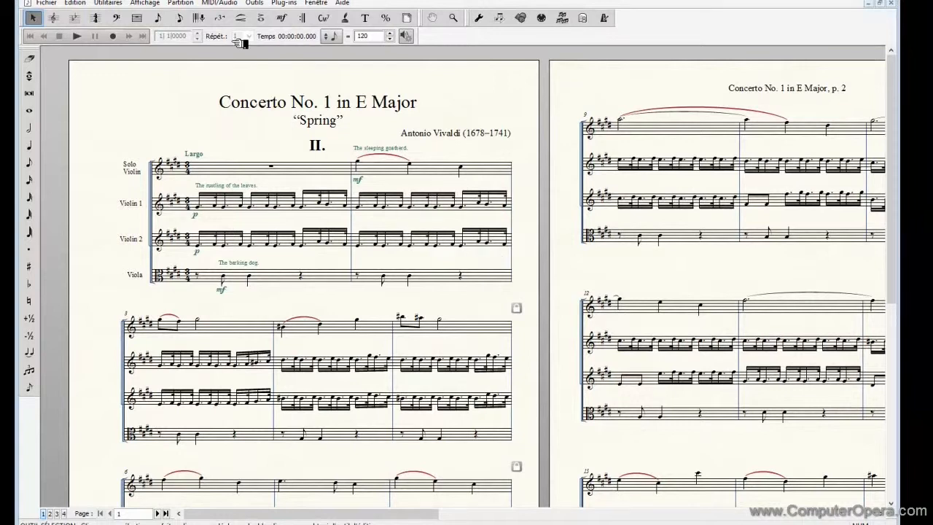
left_click(218, 3)
mouse_move(210, 99)
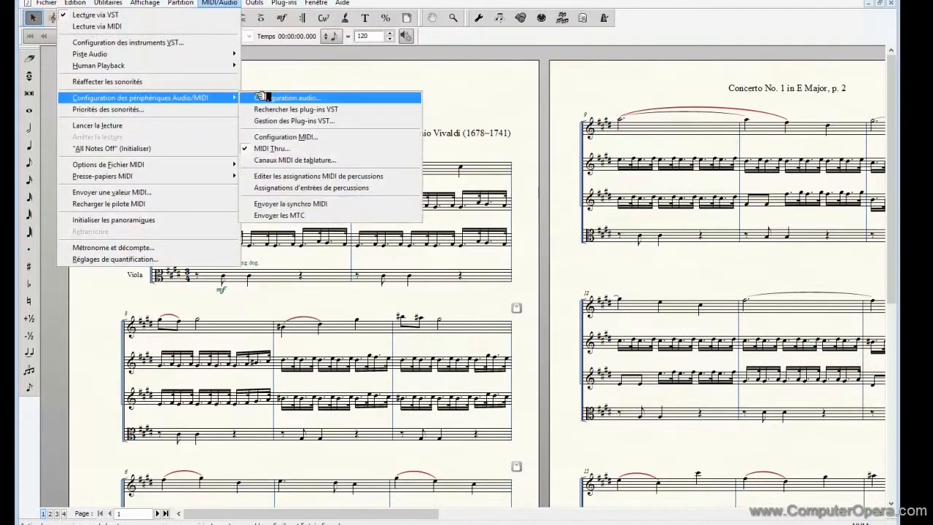
left_click(285, 121)
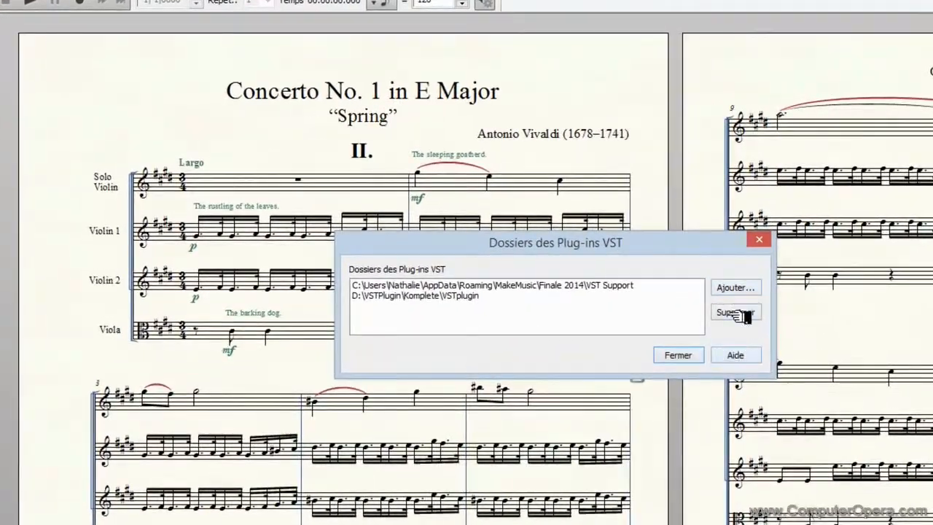
left_click(695, 357)
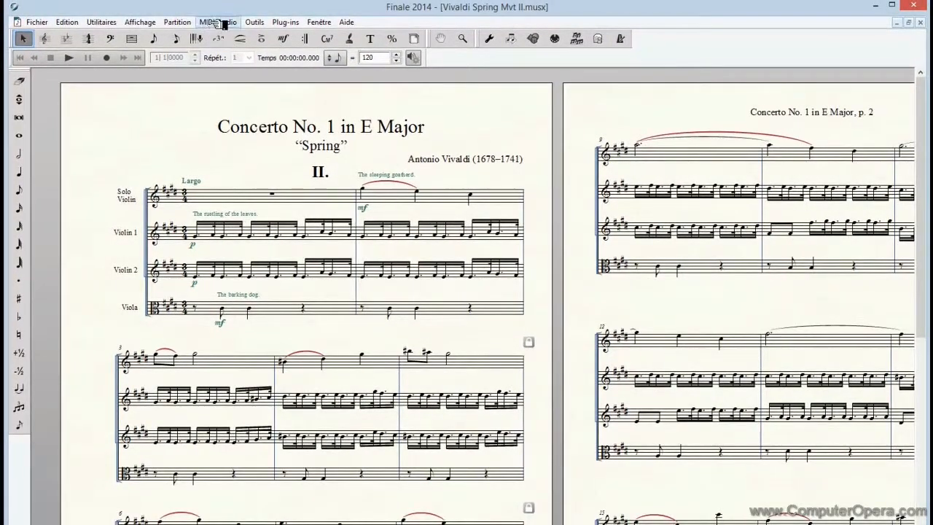
- Assign Kontakt 5 as the VST instrument of bank 1 (channels 1-16), leaving its effect slot empty
left_click(219, 23)
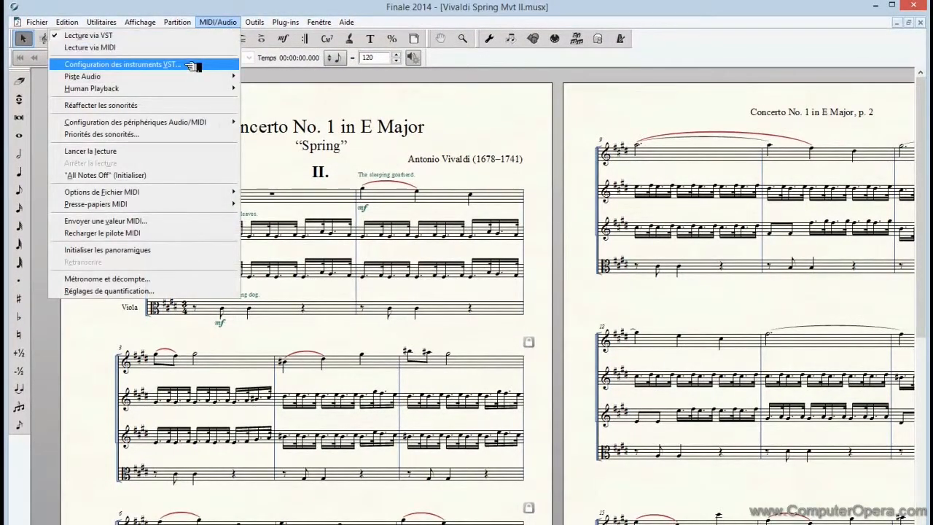
left_click(191, 66)
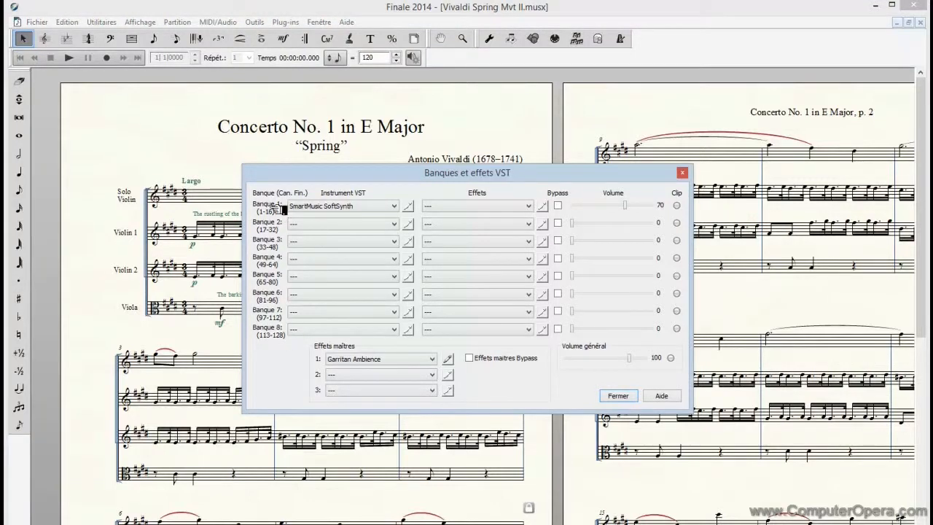
left_click(397, 206)
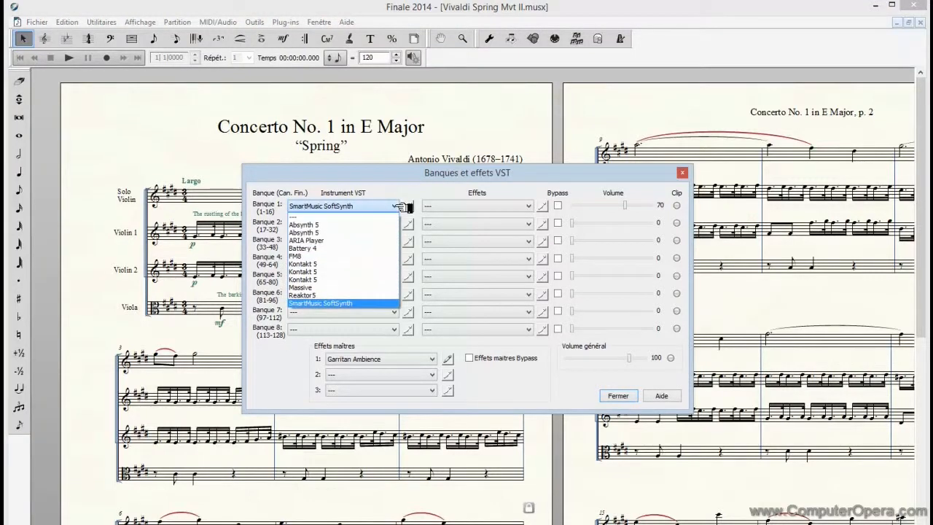
left_click(335, 267)
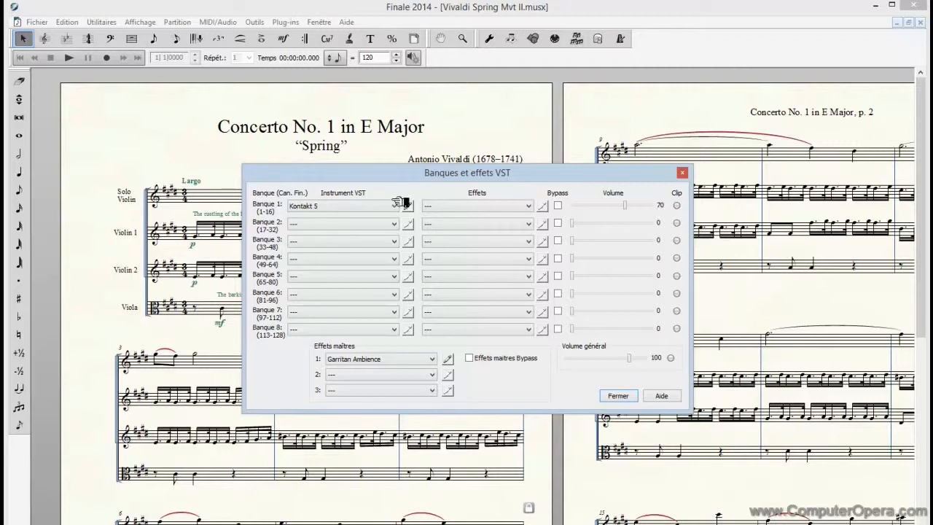
left_click(530, 206)
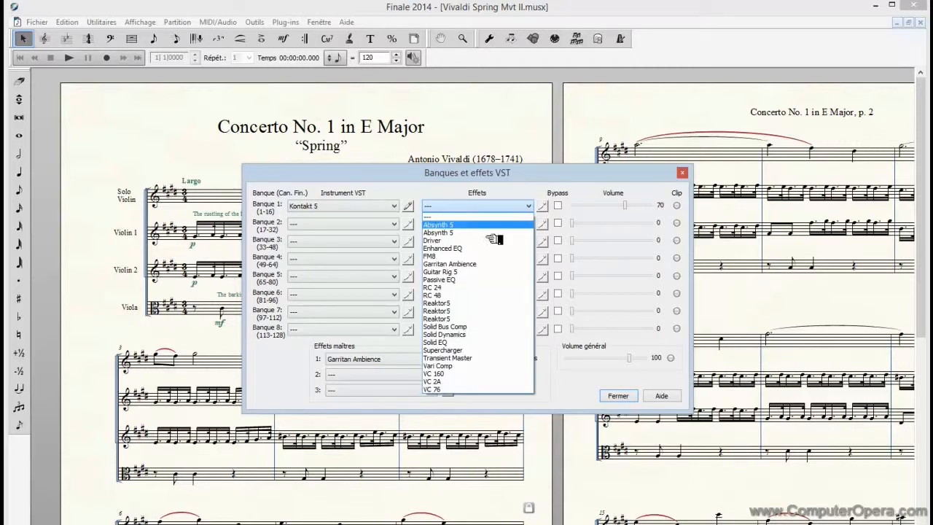
left_click(411, 176)
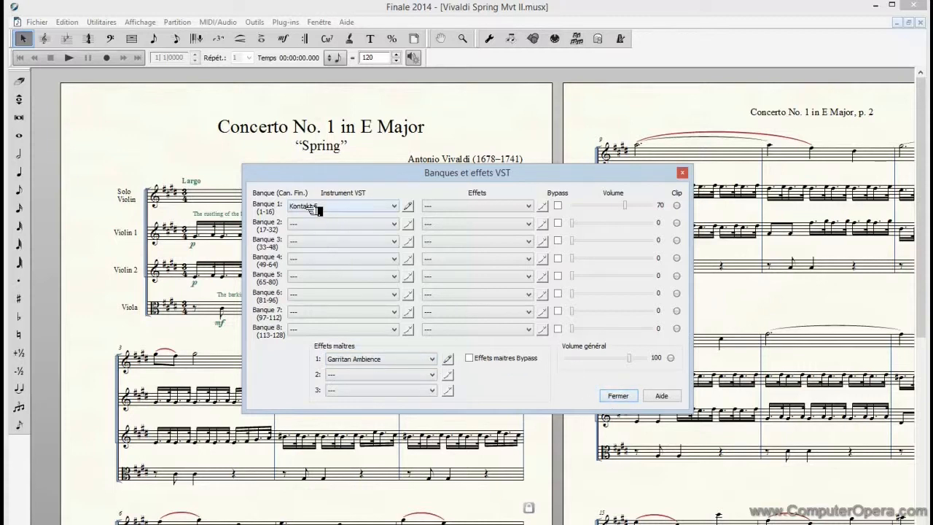
left_click(618, 395)
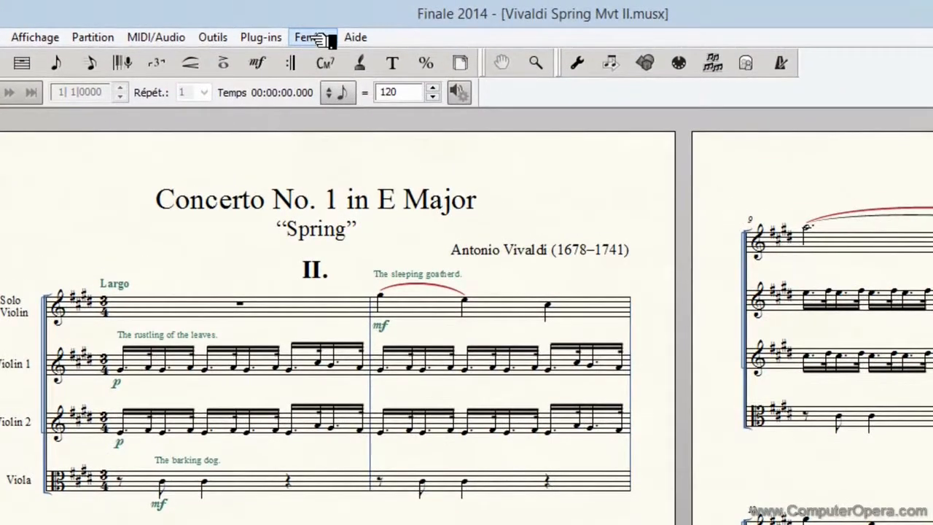
- Check each staff's playback device, bank and channel in the Score Manager against the VST bank assignments
left_click(310, 38)
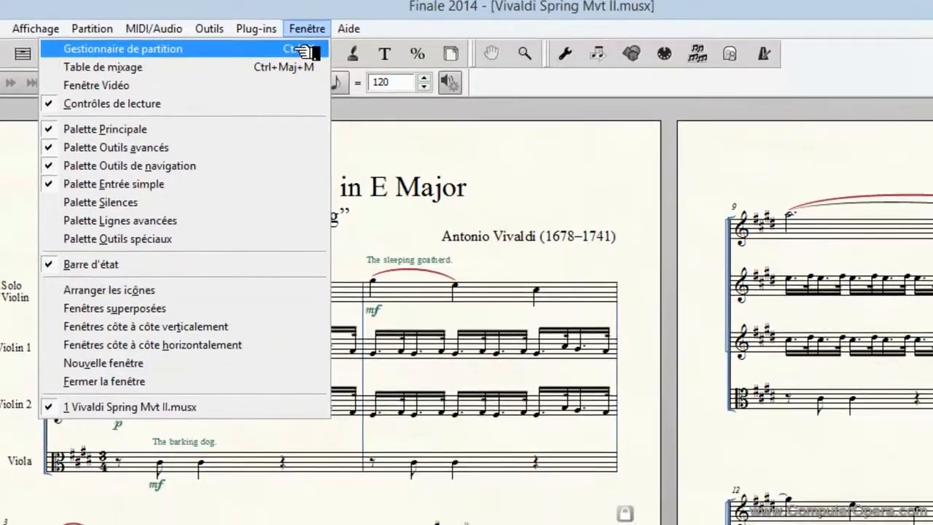
left_click(302, 50)
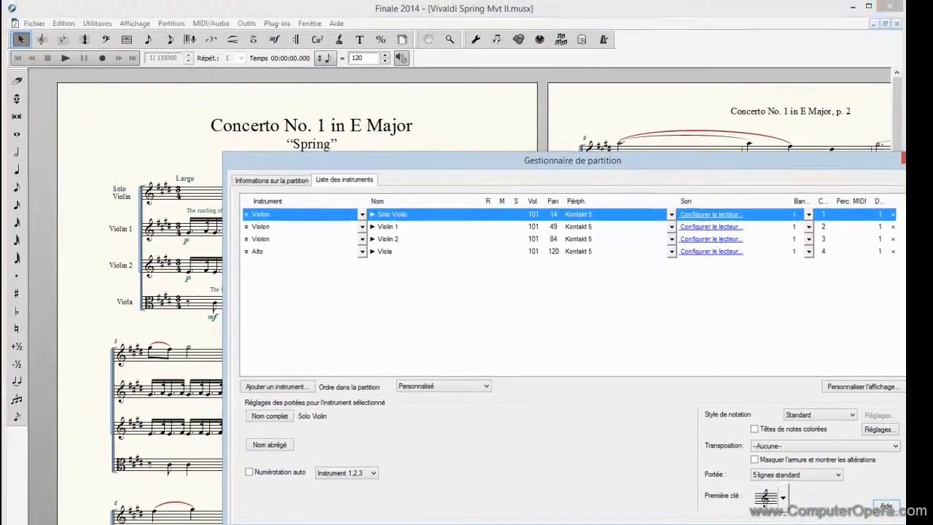
left_click(907, 81)
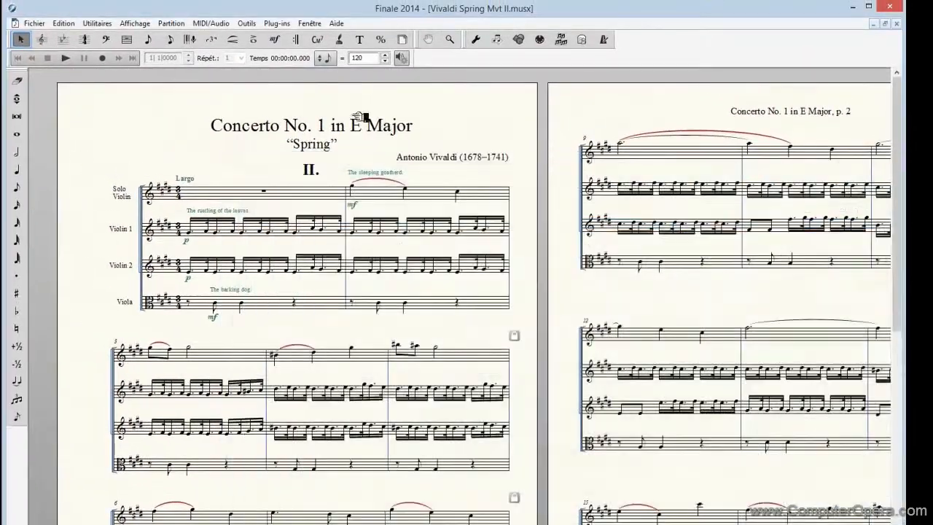
left_click(210, 23)
left_click(191, 71)
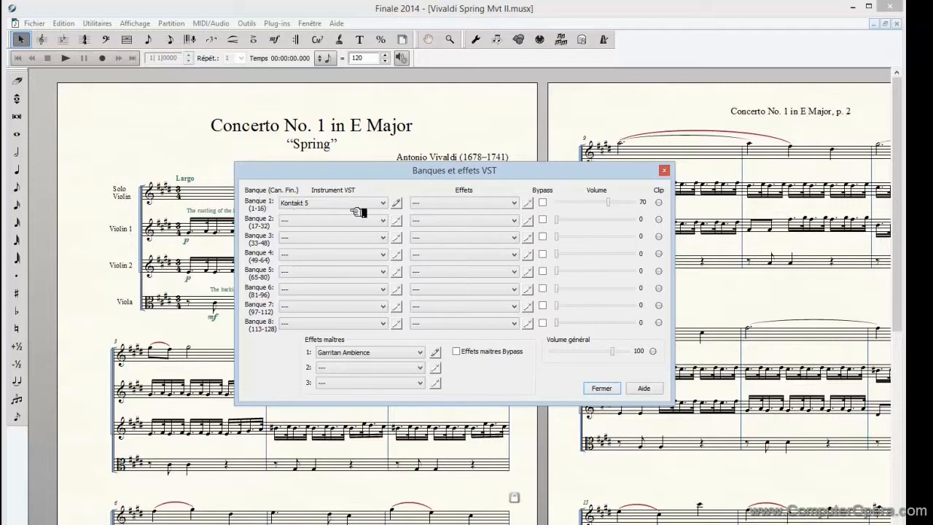
left_click(663, 170)
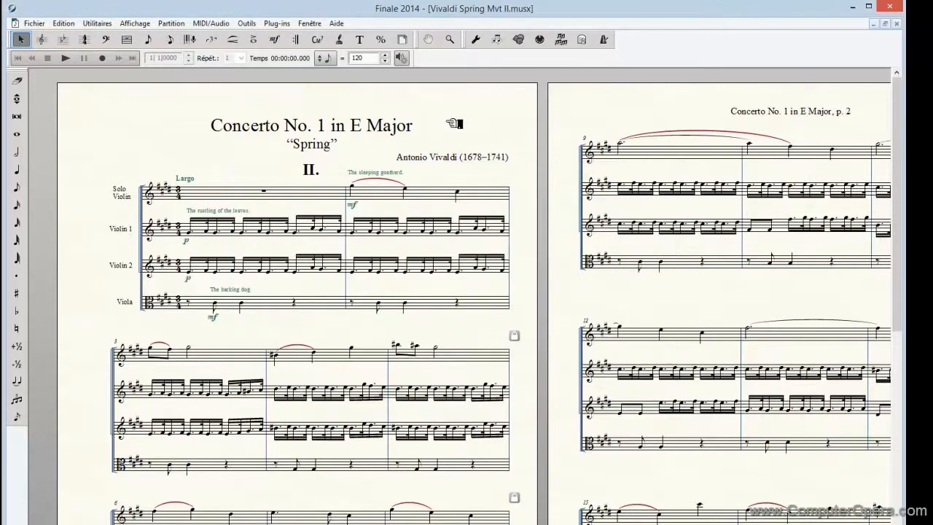
- Open the Kontakt player for the Solo Violin from the Score Manager's instrument list and move its window higher
left_click(310, 23)
left_click(305, 37)
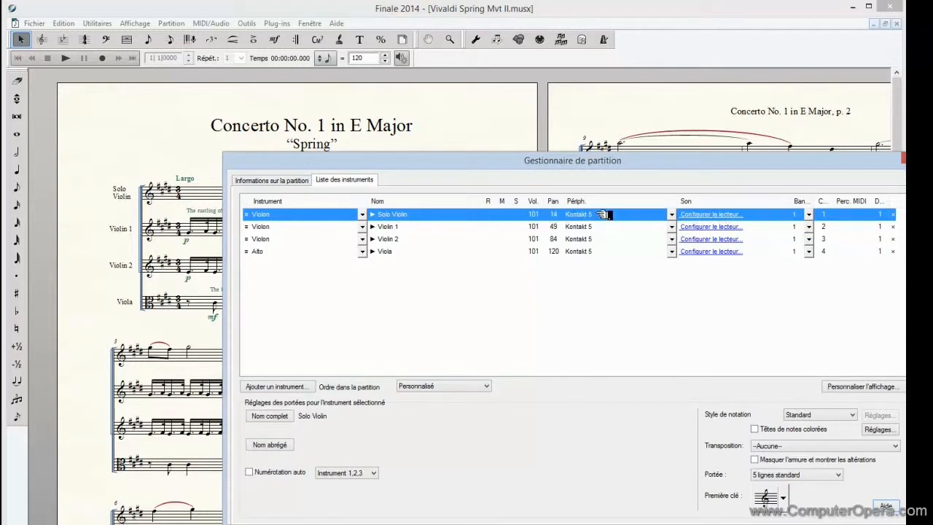
left_click(711, 215)
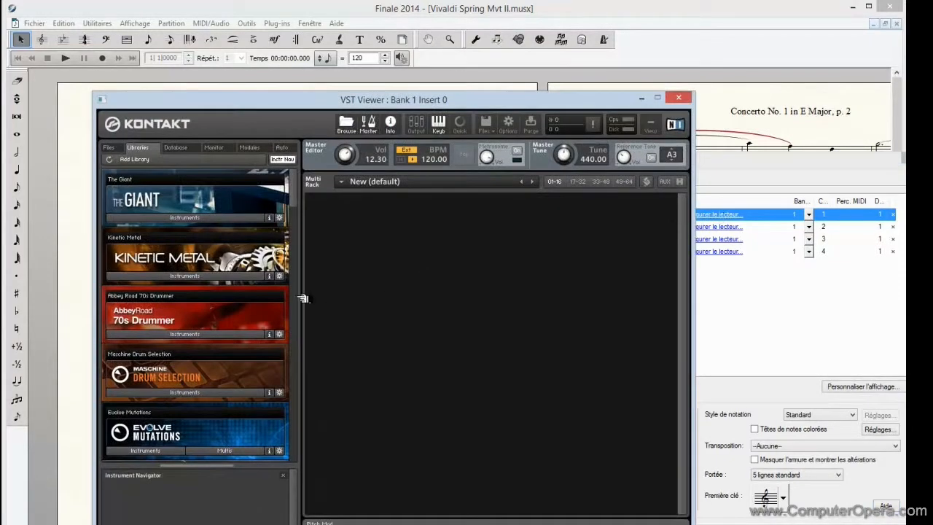
left_click_drag(306, 97, 286, 33)
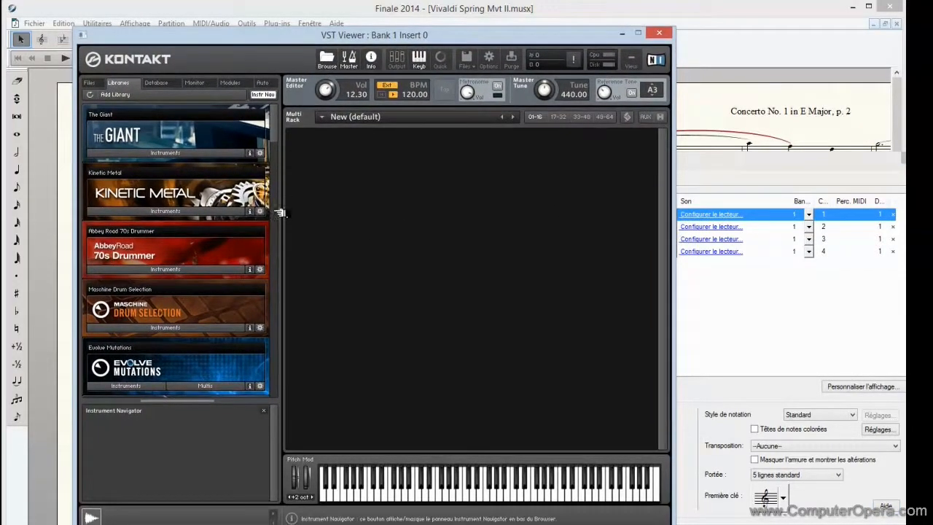
- Load Violin Solo.nki from the VSL Strings folder of the Kontakt Factory Library into the multi rack
left_click_drag(276, 137, 280, 306)
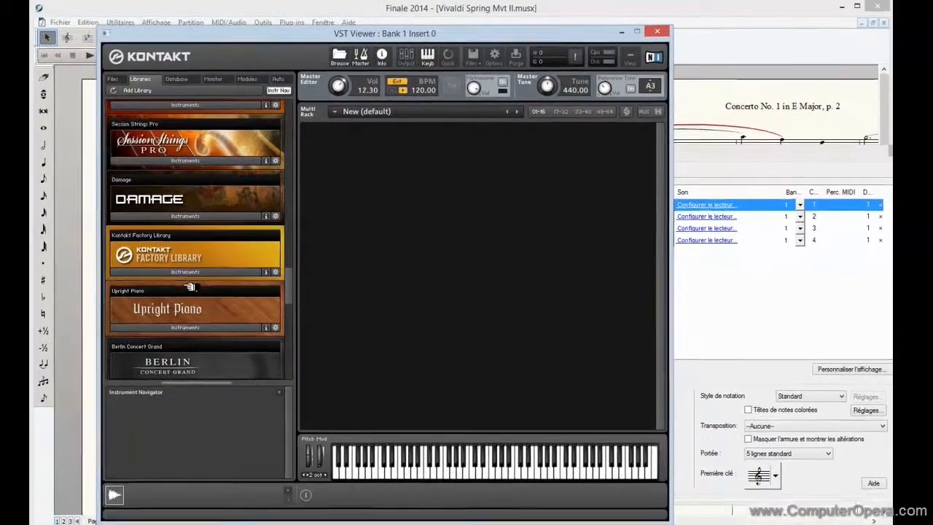
left_click(185, 271)
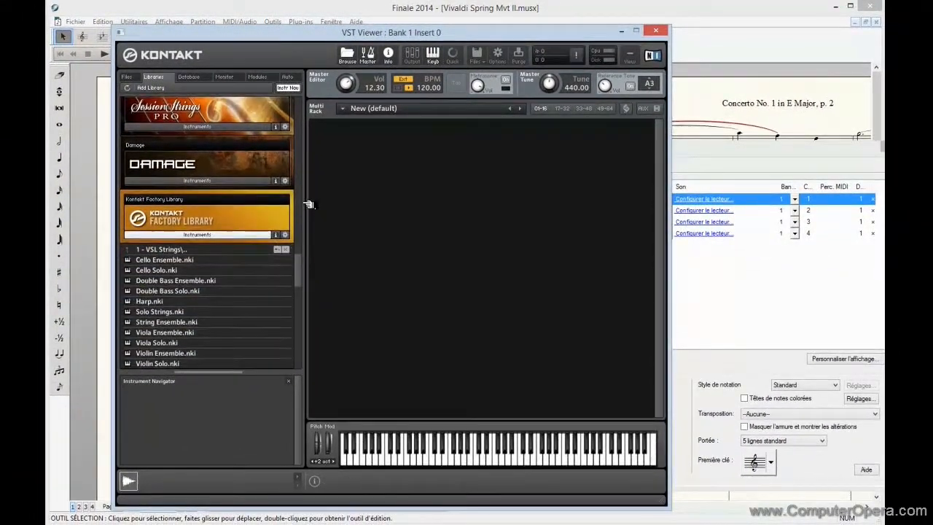
scroll(302, 271, "down", 2)
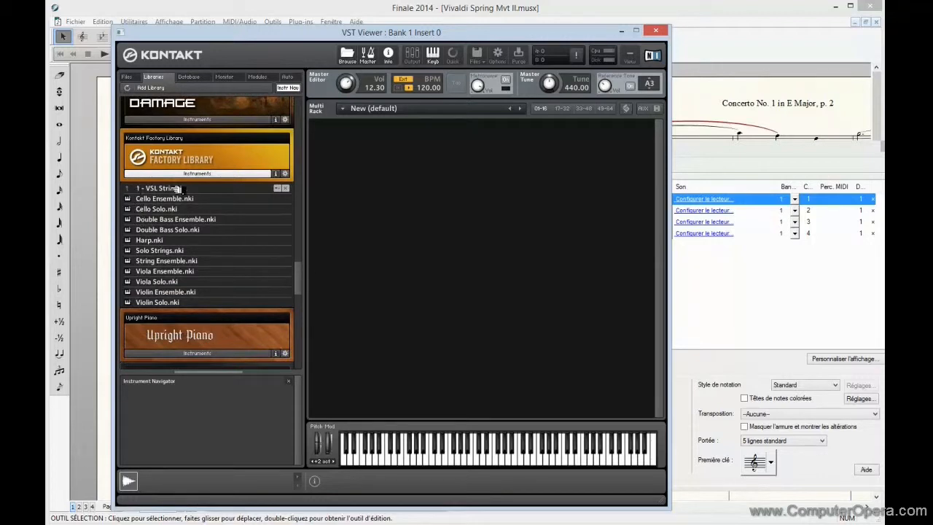
left_click(131, 303)
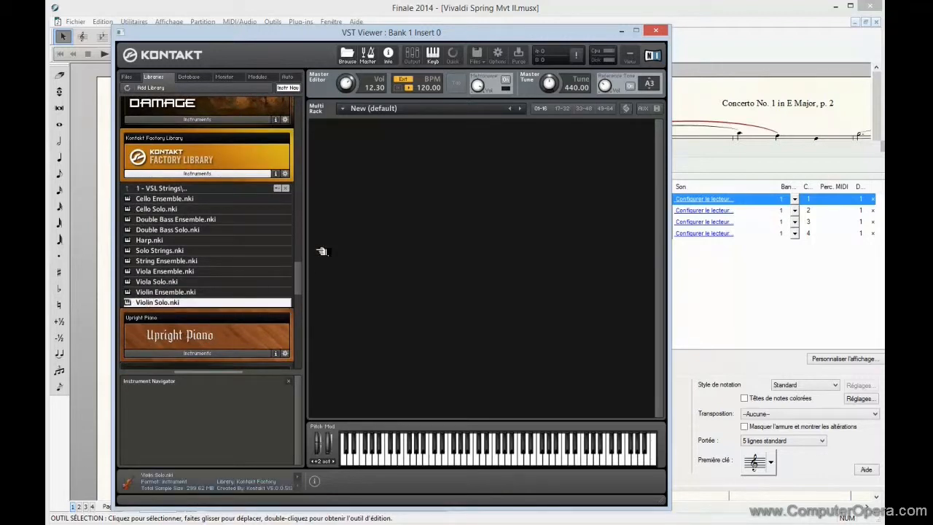
left_click_drag(363, 153, 364, 152)
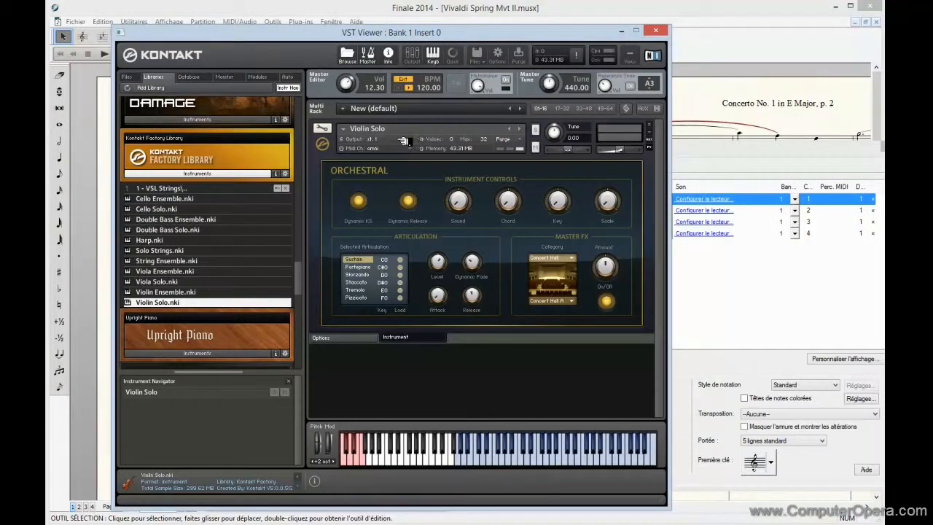
- Audition the Violin Solo instrument across its playable range and keyswitches on Kontakt's virtual keyboard, and close the player
left_click(501, 460)
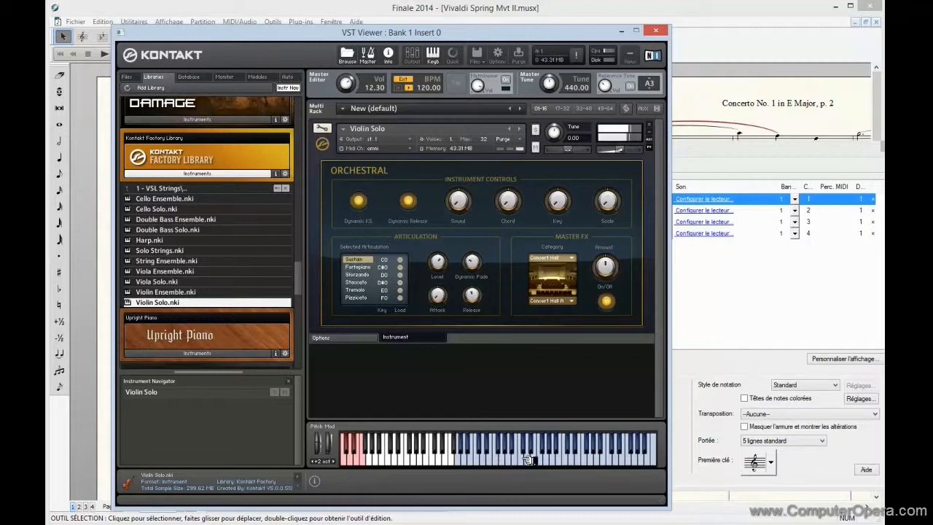
left_click(467, 460)
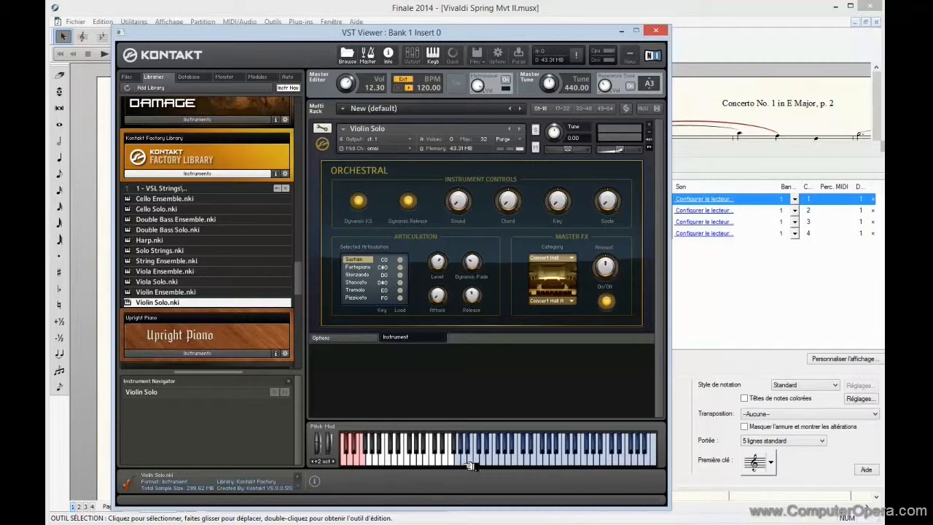
left_click(363, 458)
left_click_drag(469, 460, 639, 458)
left_click(657, 31)
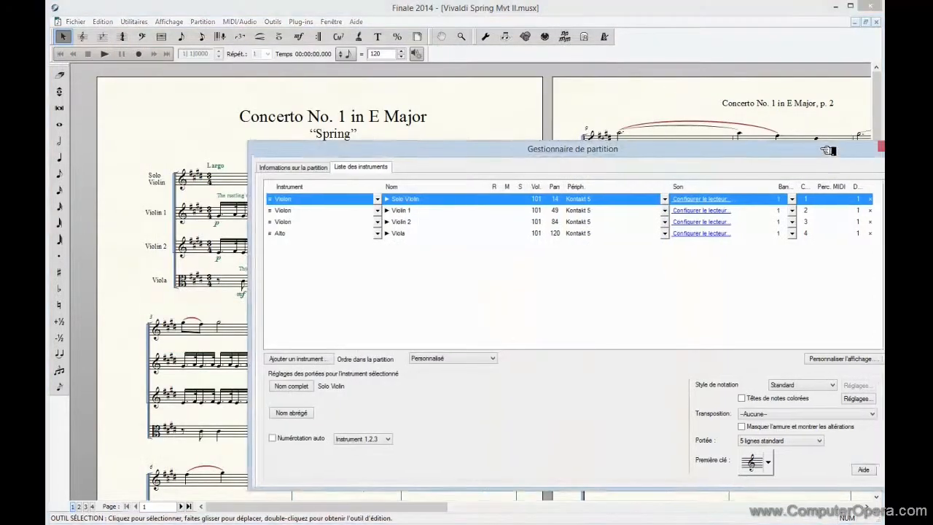
- Close the Score Manager, switch the score to Studio View, and play back the first measures with the Solo Violin staff soloed
left_click_drag(850, 152, 786, 140)
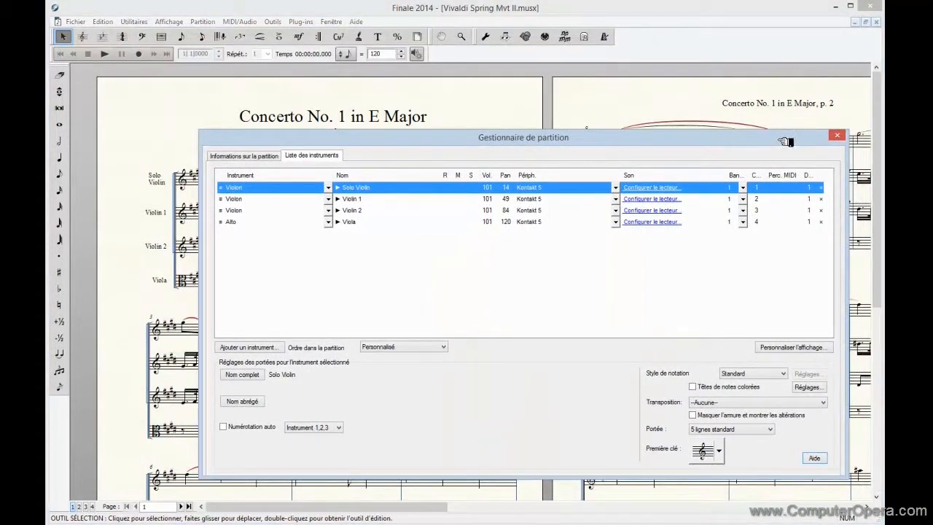
left_click(838, 136)
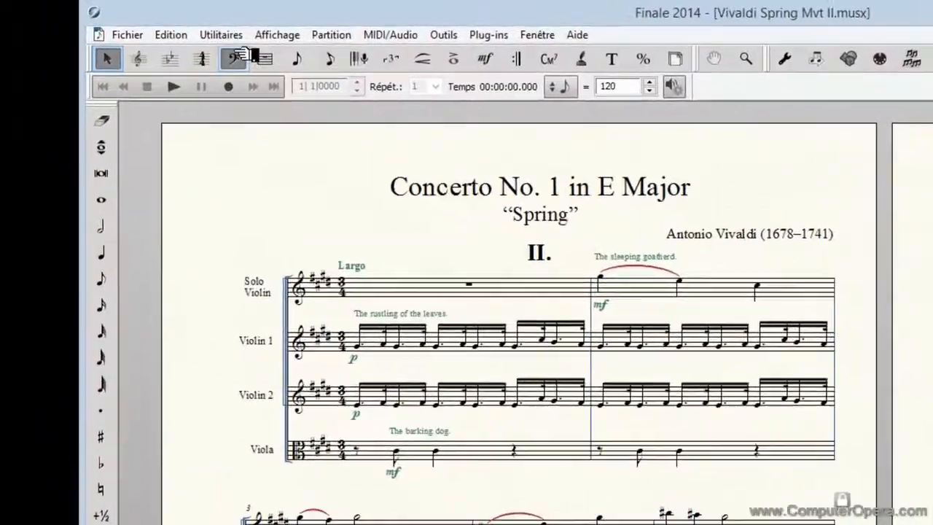
left_click(296, 35)
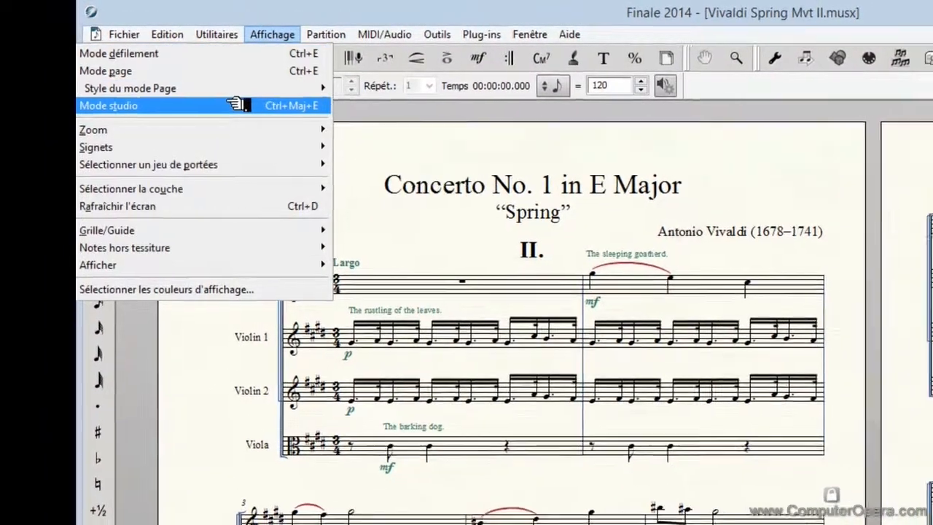
left_click(236, 104)
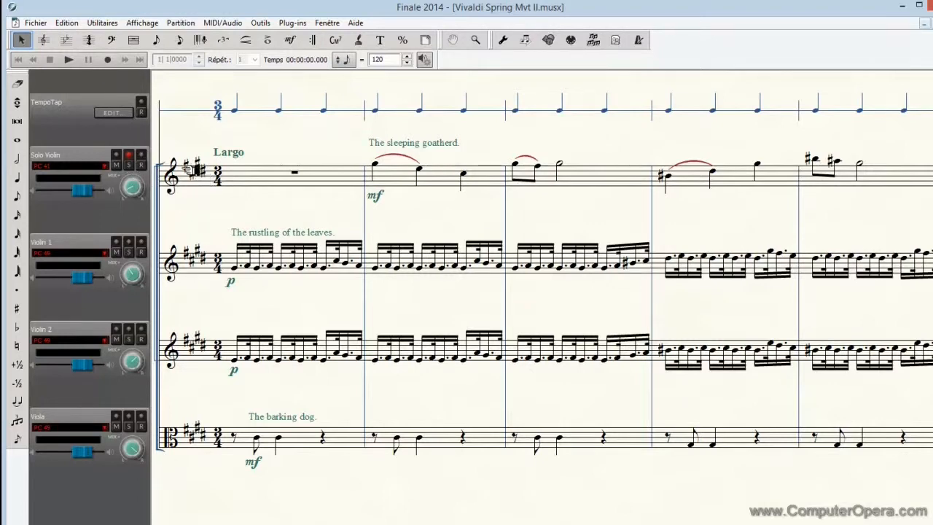
left_click(73, 60)
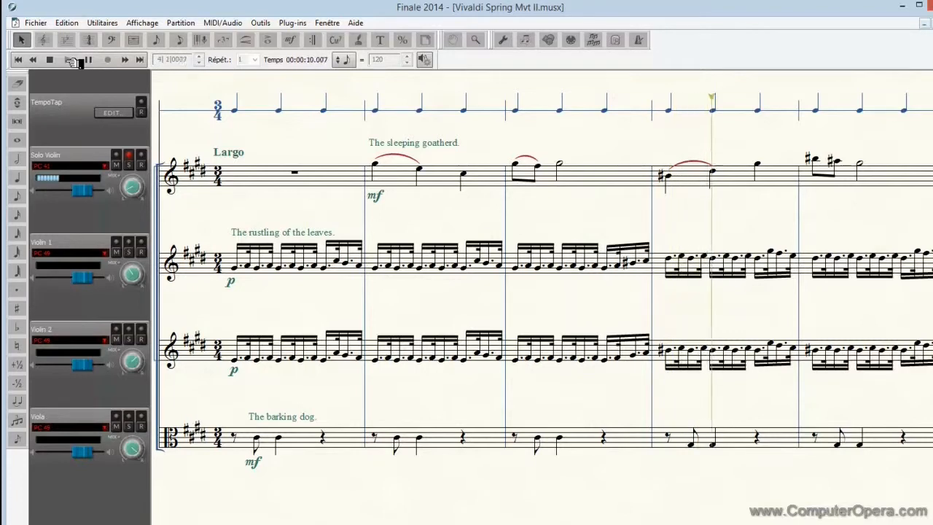
left_click(51, 60)
- Reopen the Solo Violin's Kontakt player from the Score Manager, switch the Violin Solo articulation to Sustain, and close both windows
left_click(327, 23)
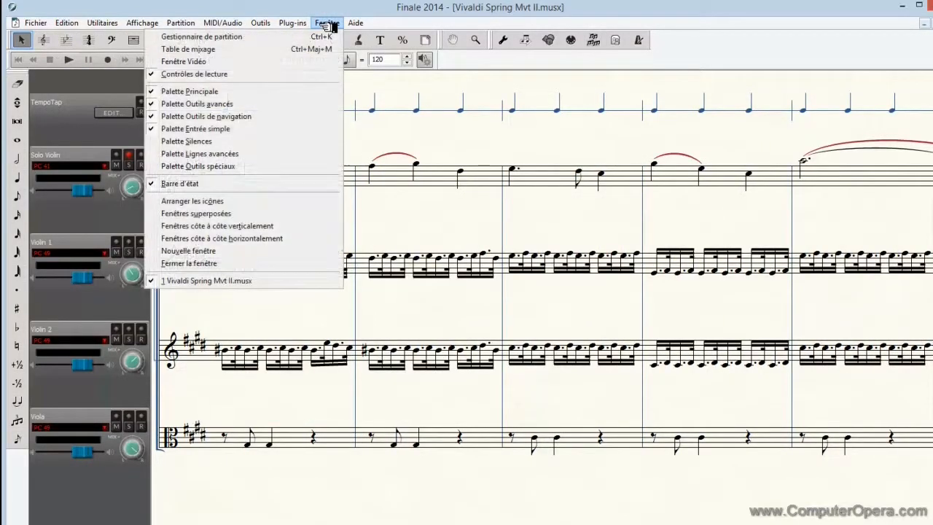
left_click(322, 36)
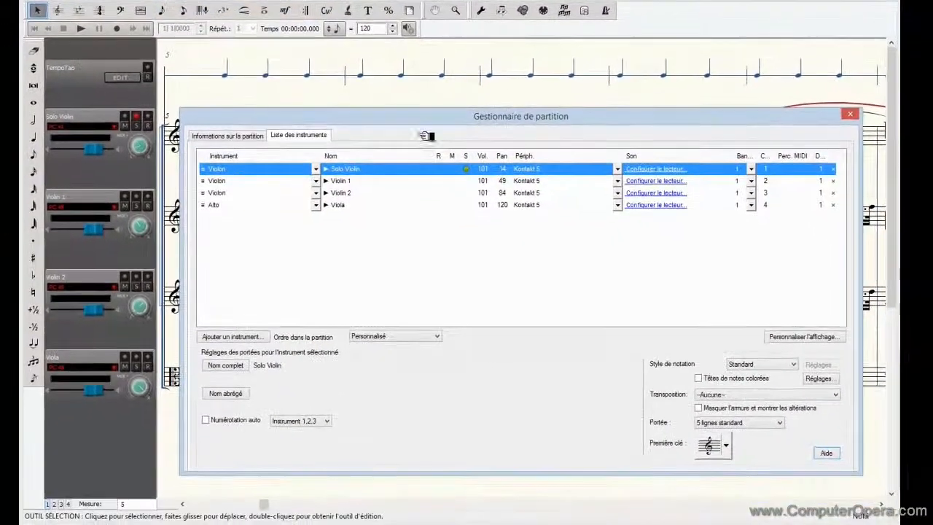
left_click(656, 169)
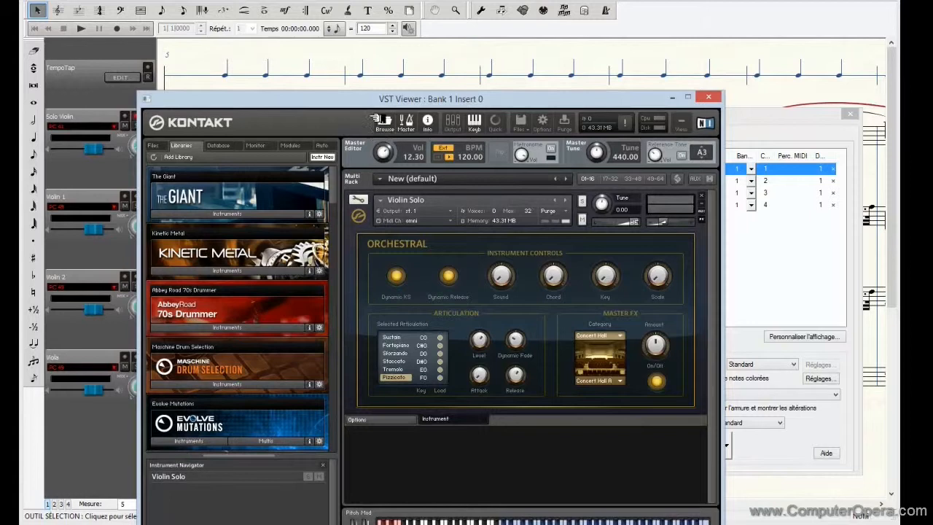
left_click_drag(366, 103, 435, 7)
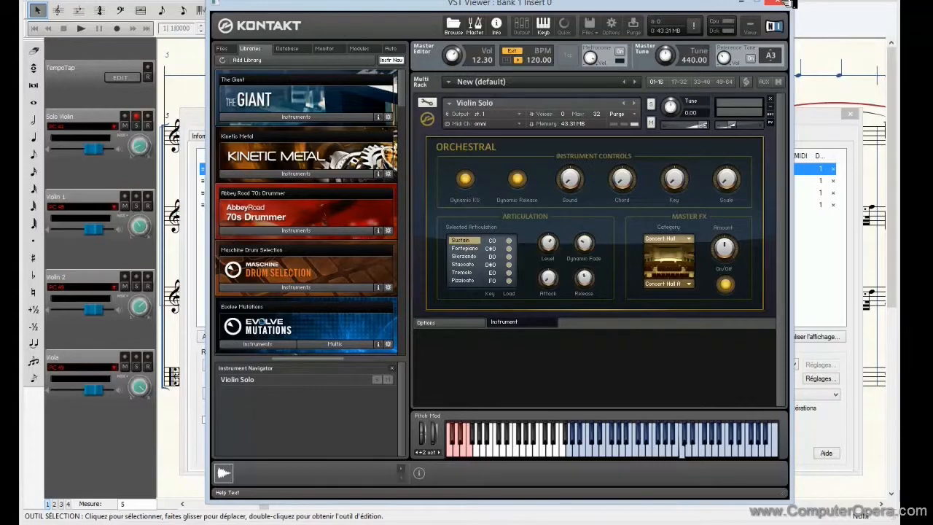
left_click(787, 3)
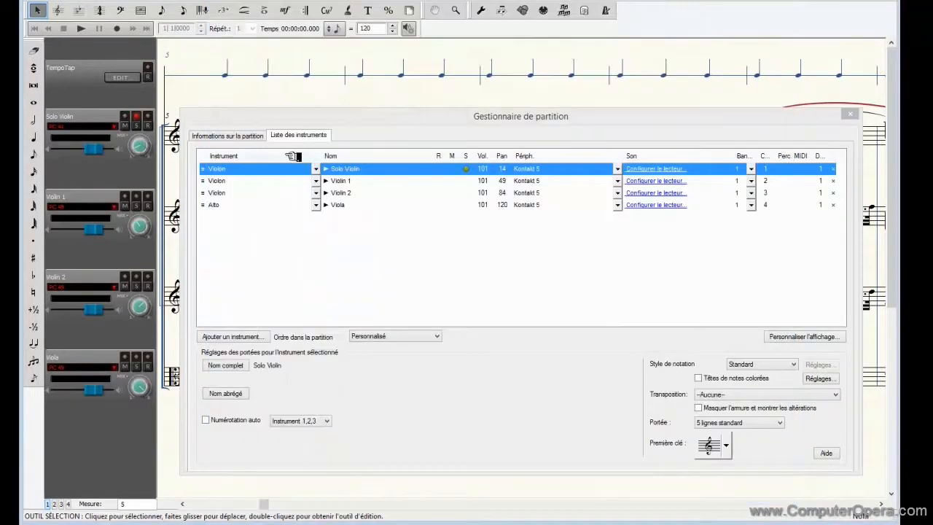
left_click(851, 115)
- Play back the soloed Solo Violin part with the Sustain articulation
left_click(82, 28)
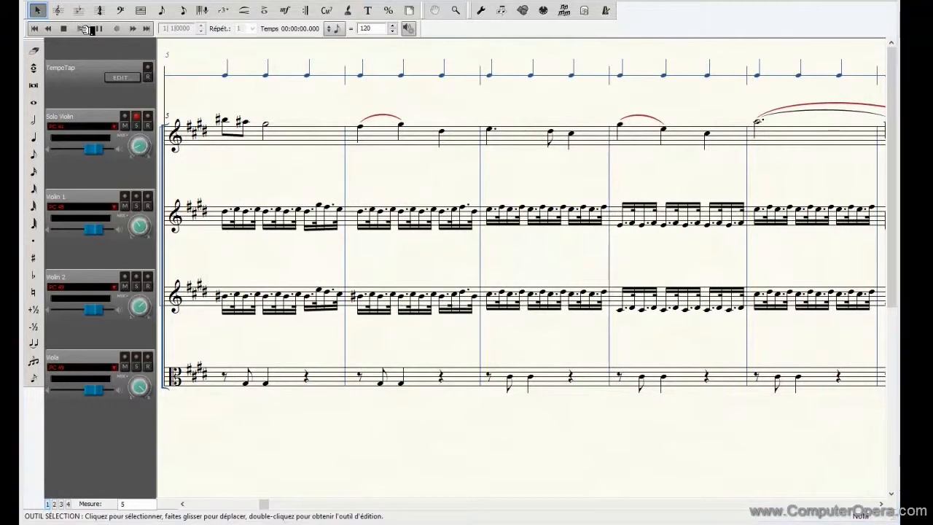